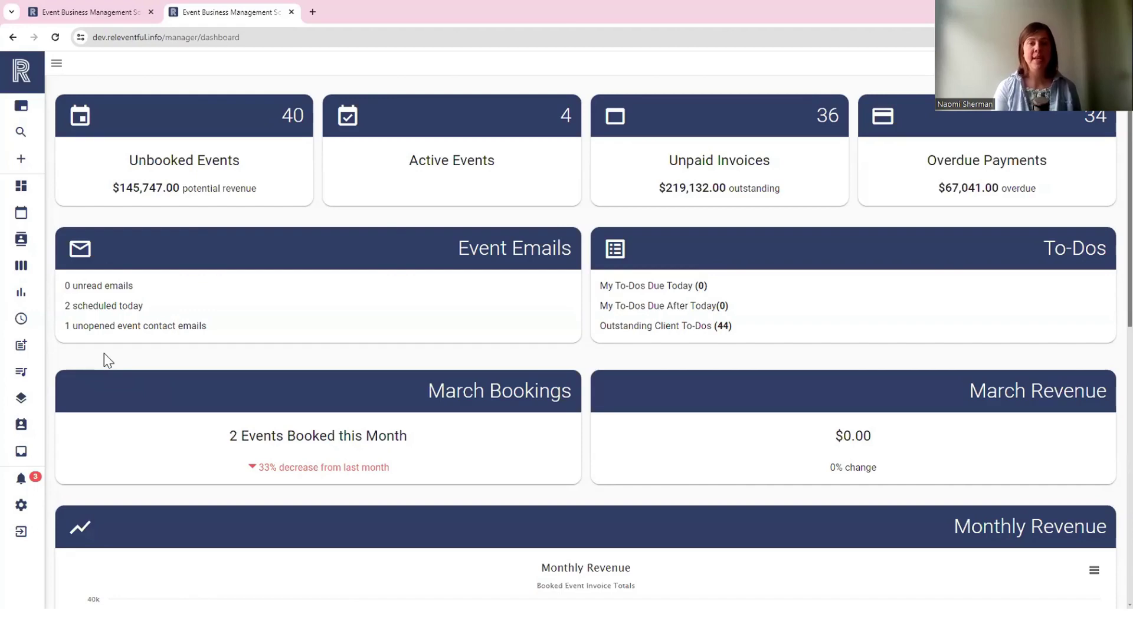
Open the Event Info Form from the form templates for editing.
click(18, 363)
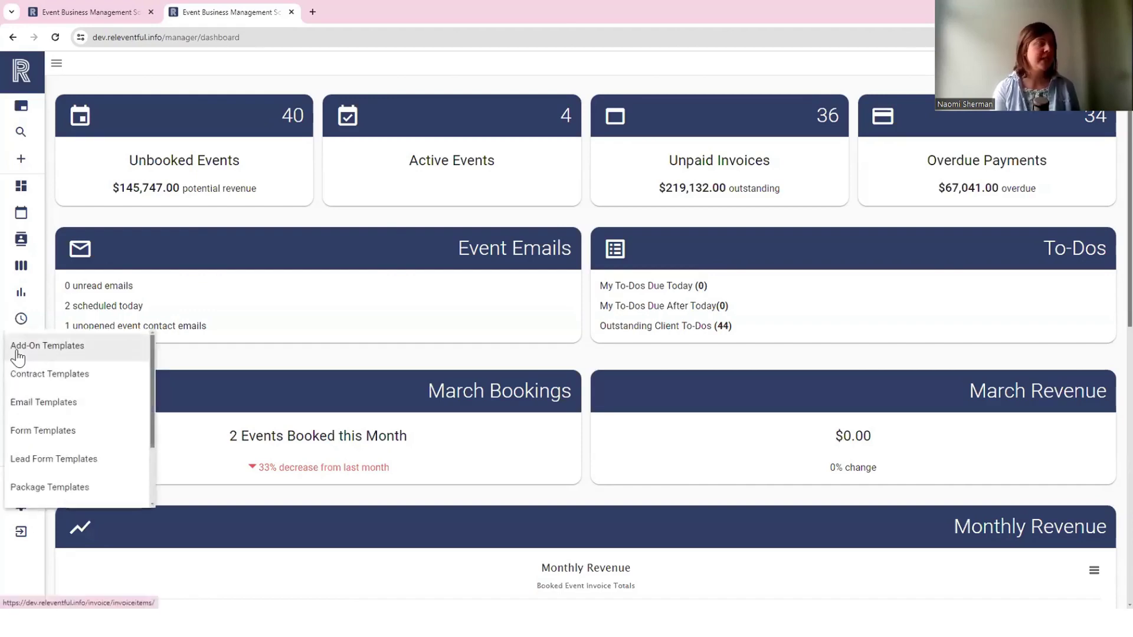
click(54, 440)
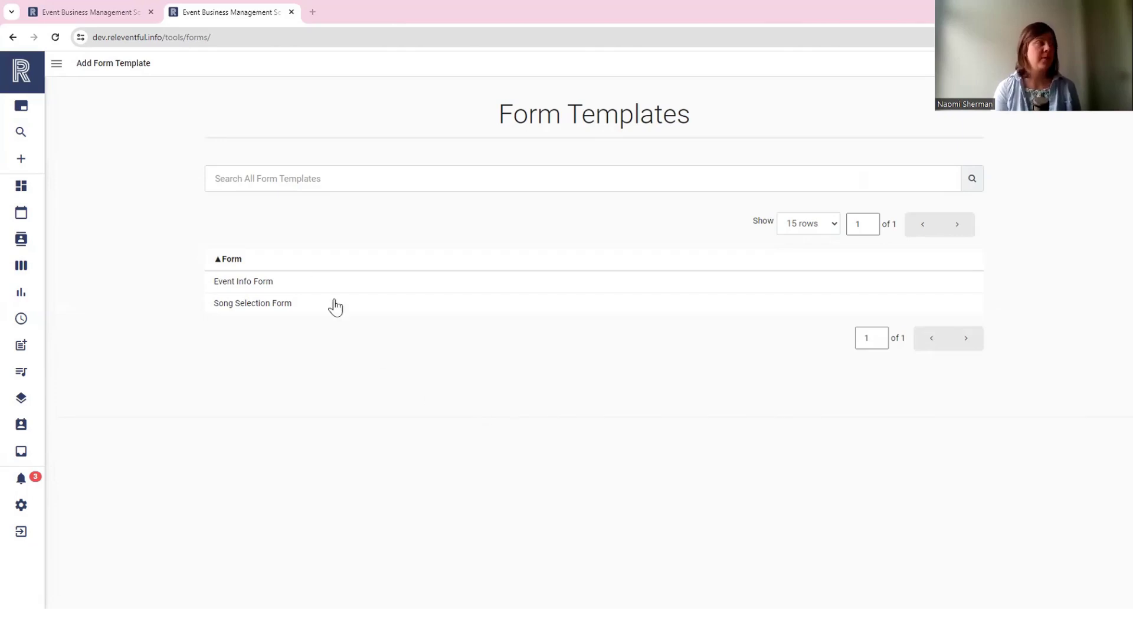
click(313, 284)
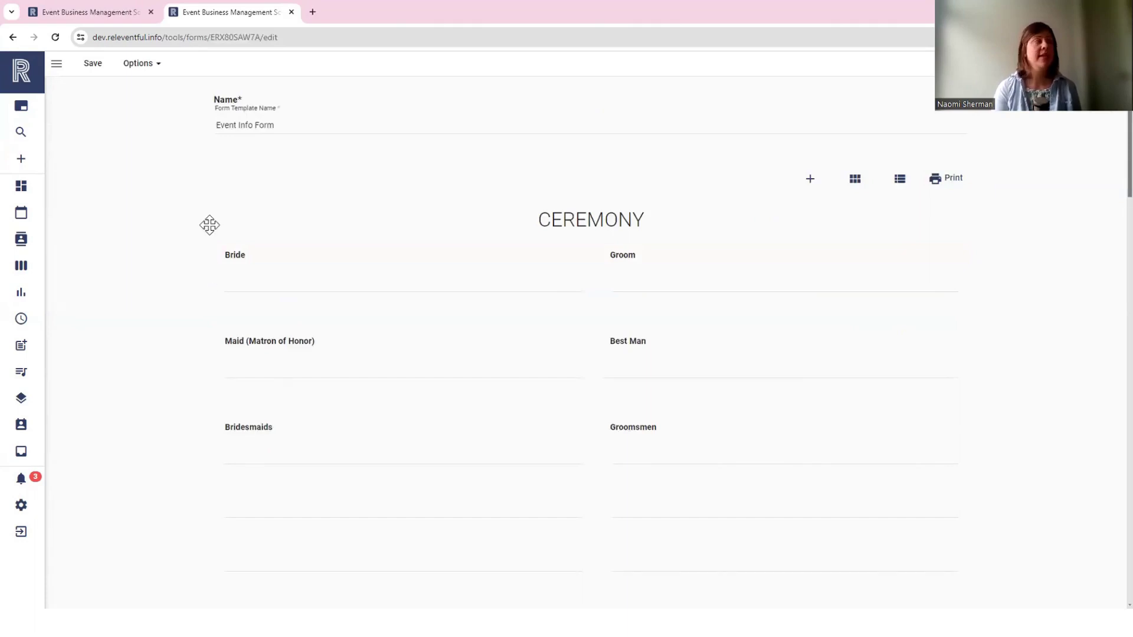
Review the form template's copy and delete options and the item types that can be added to the form.
click(159, 64)
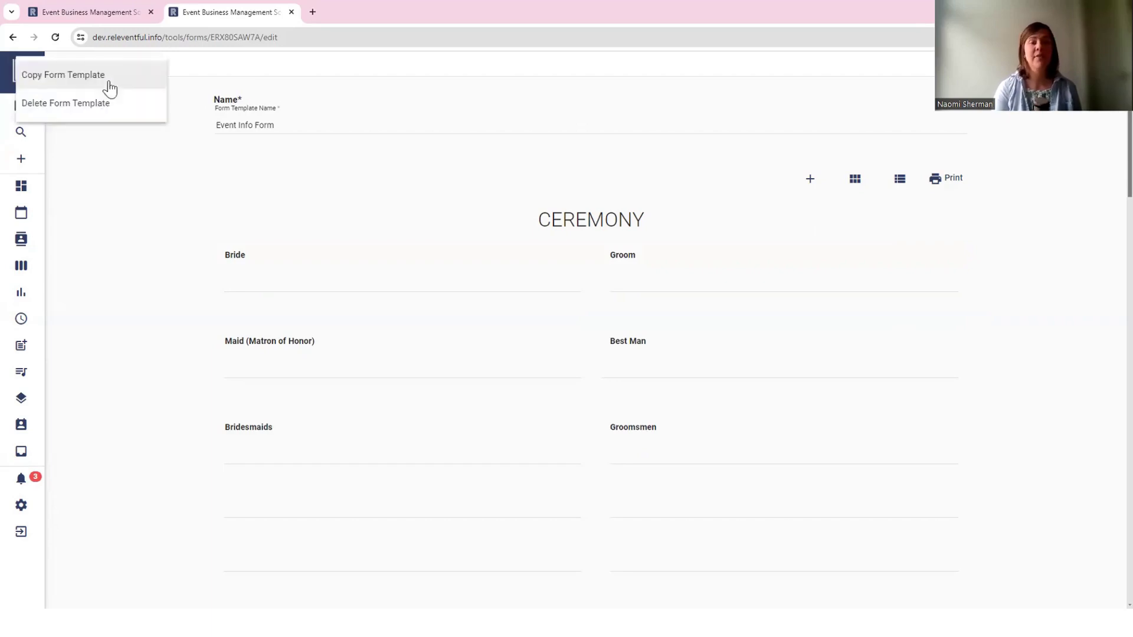
click(109, 87)
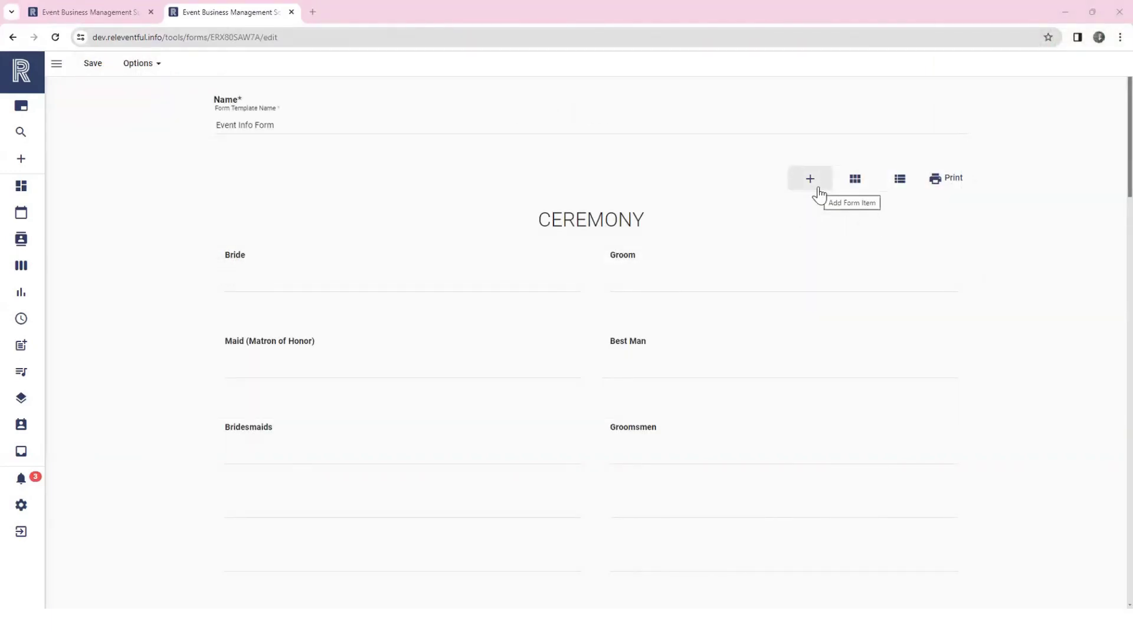
click(818, 193)
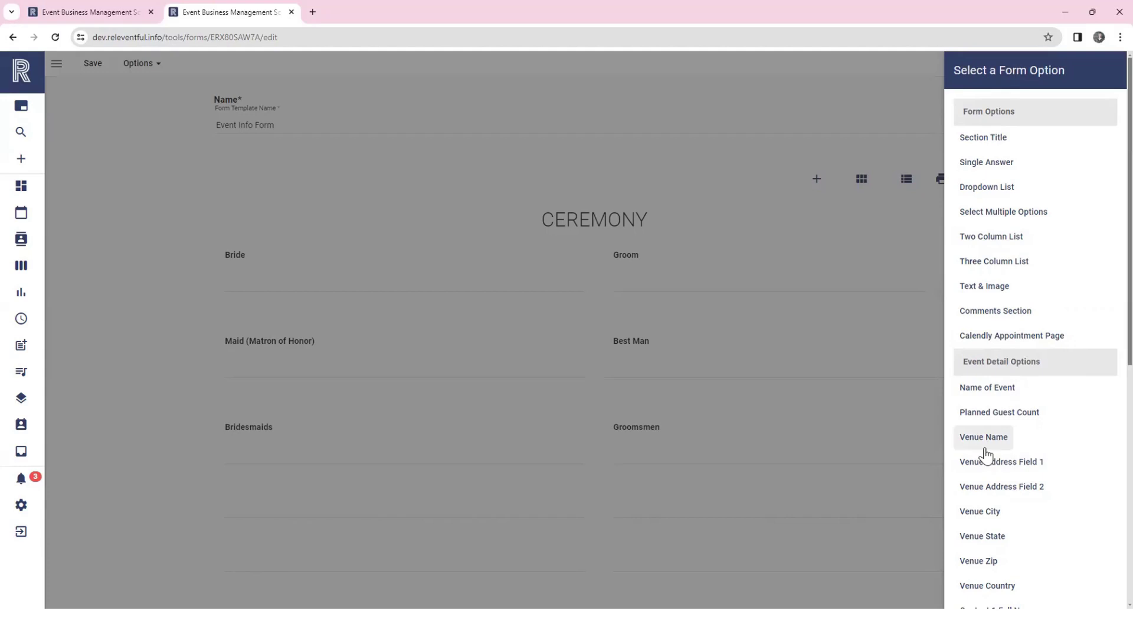
click(118, 11)
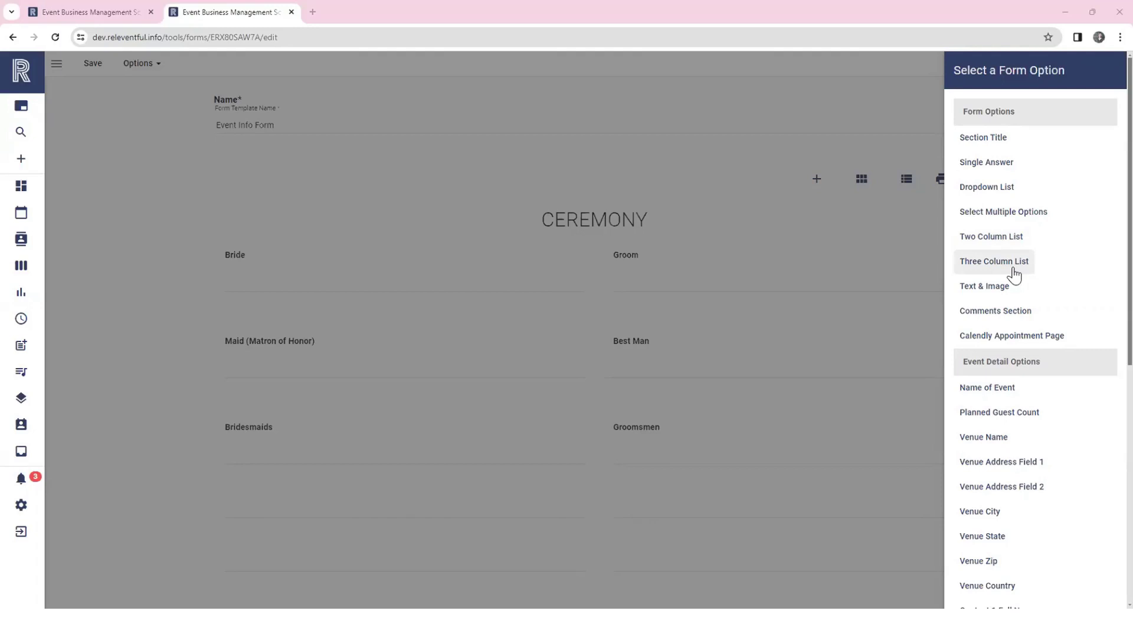
click(784, 197)
Examine the form's questions from Ceremony through Dinner Service, including the Yes/No answer choices for the vendor meals question.
scroll(794, 327, down, 2)
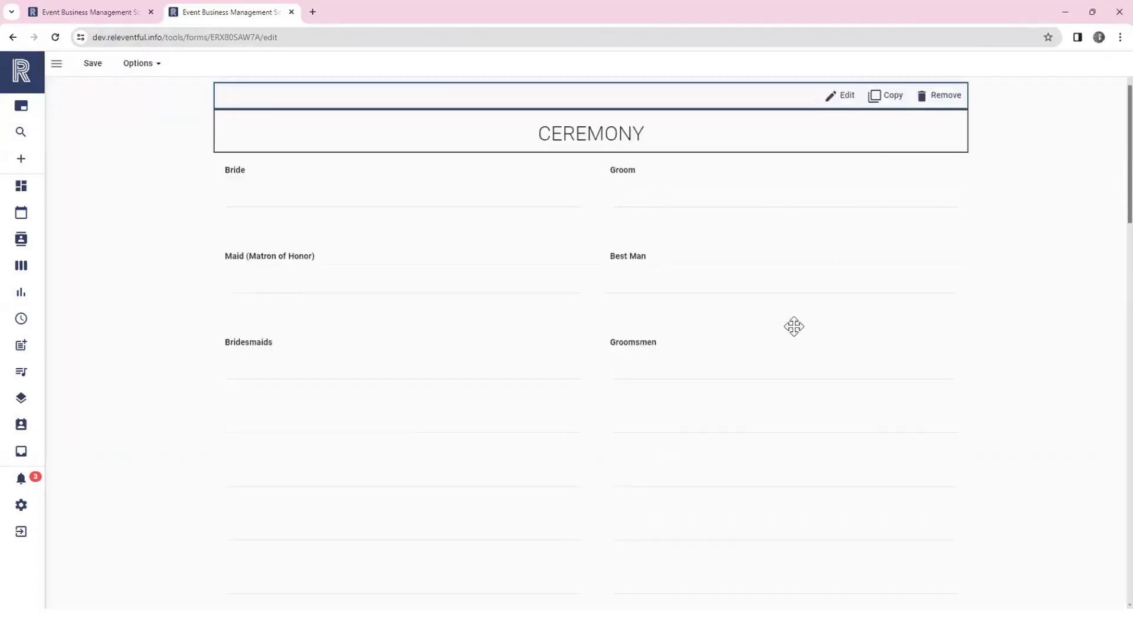
scroll(791, 330, down, 1)
scroll(720, 365, down, 1)
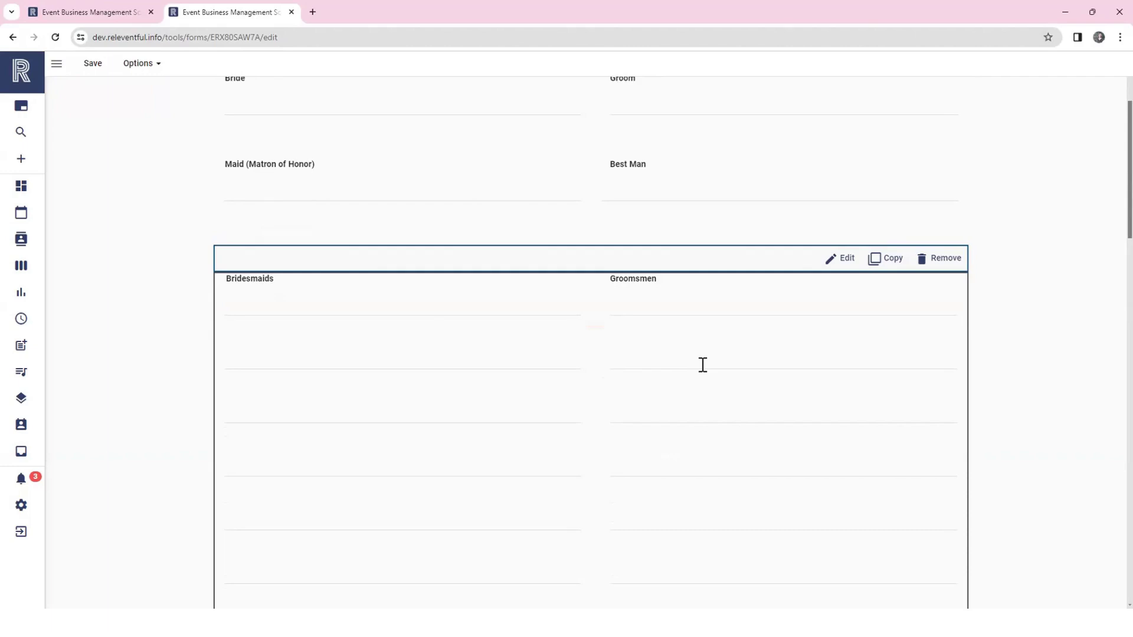
scroll(703, 364, down, 1)
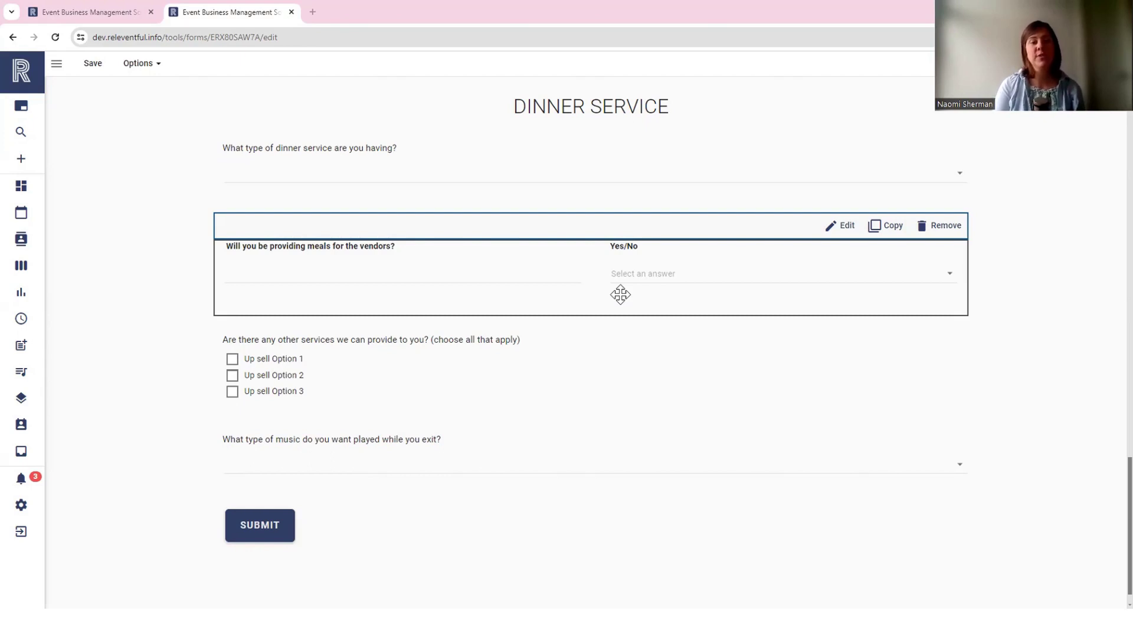
click(640, 277)
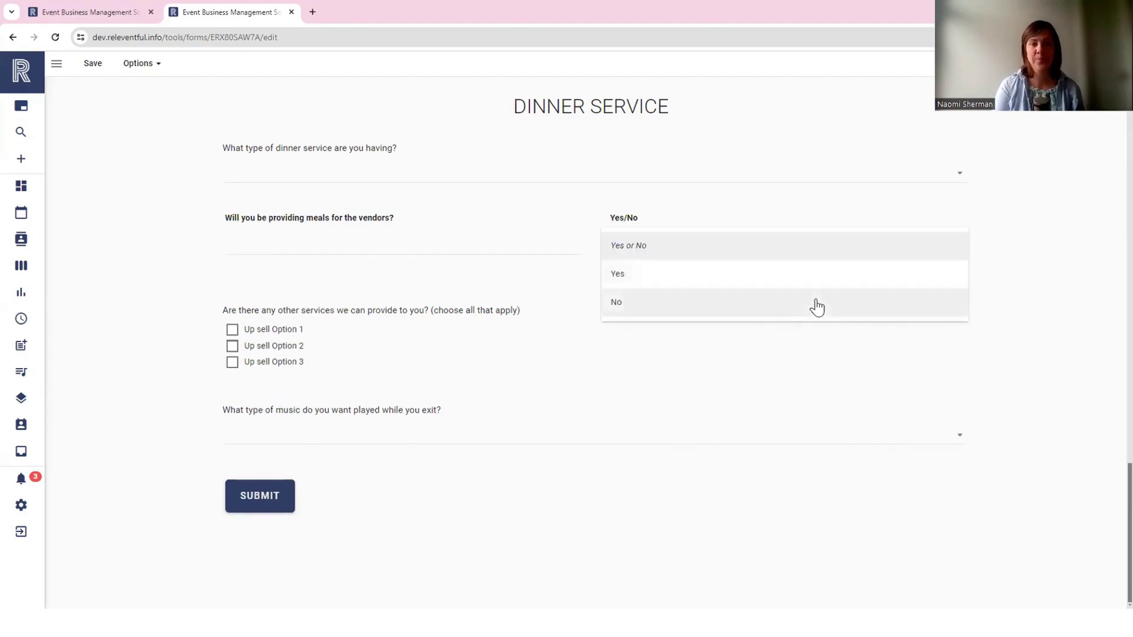
click(1032, 301)
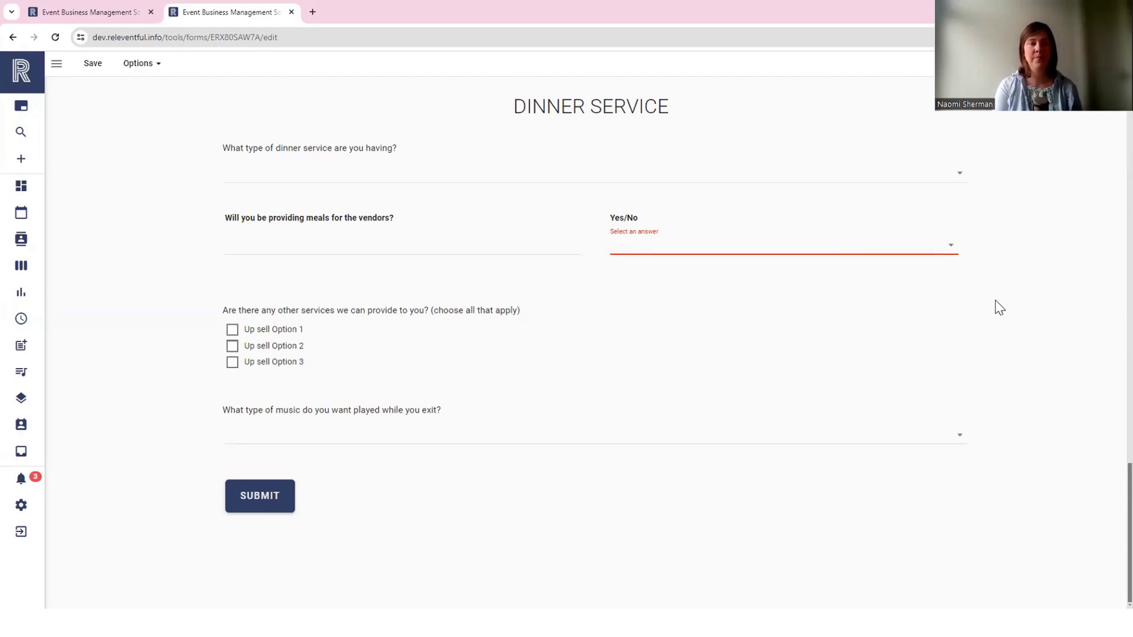
scroll(762, 268, up, 2)
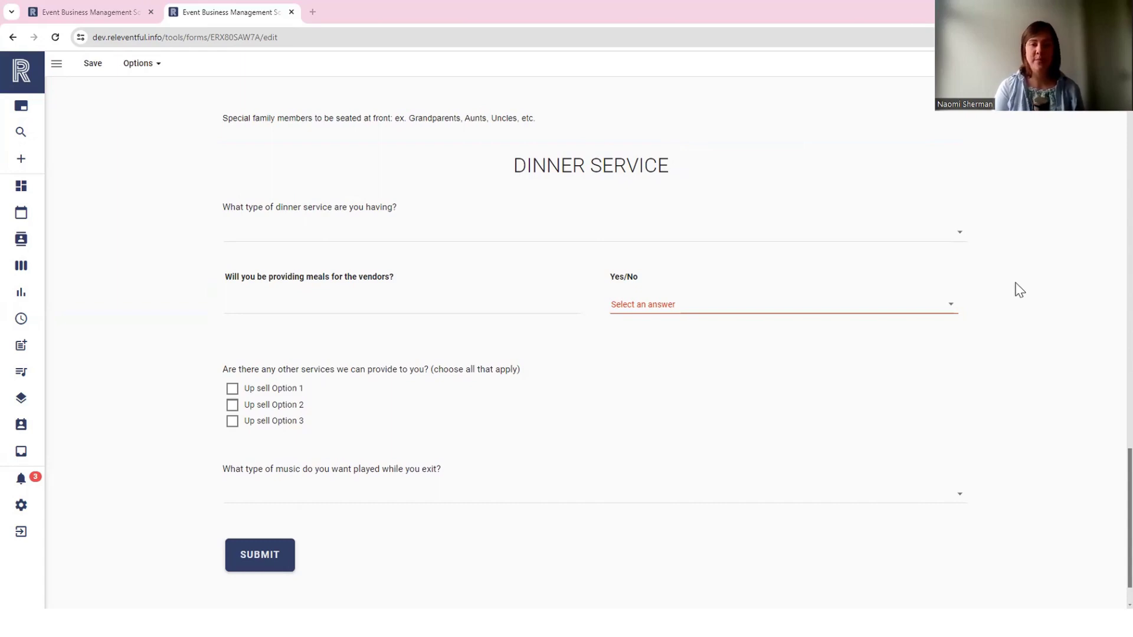
scroll(1019, 290, down, 1)
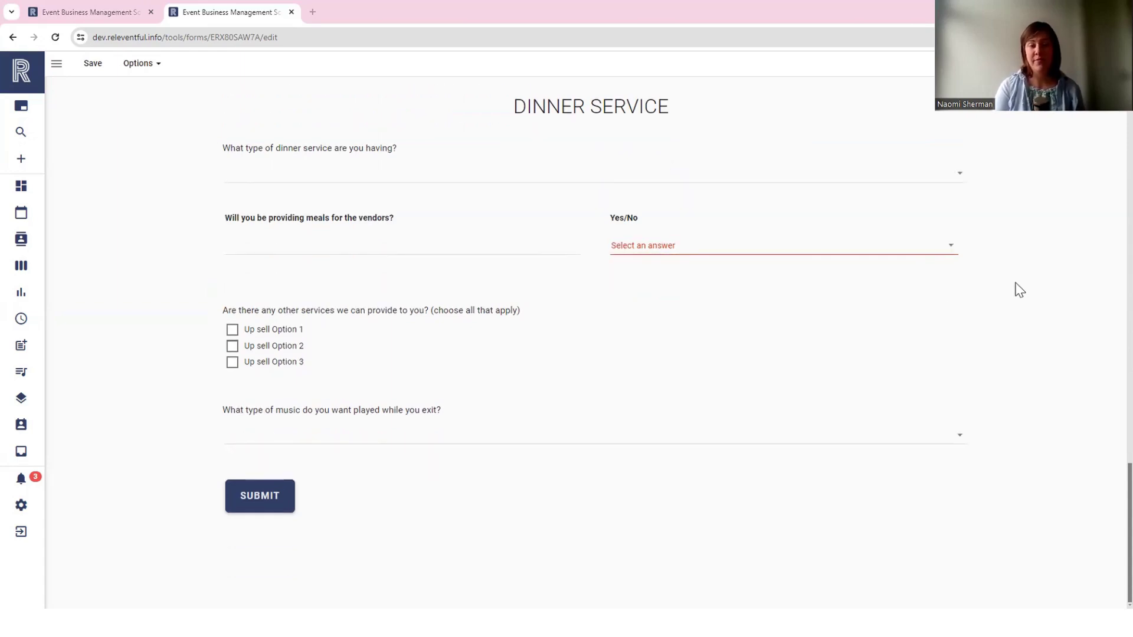
Add a form to-do to the Retirement Party event's to-do list.
mouse_move(885, 348)
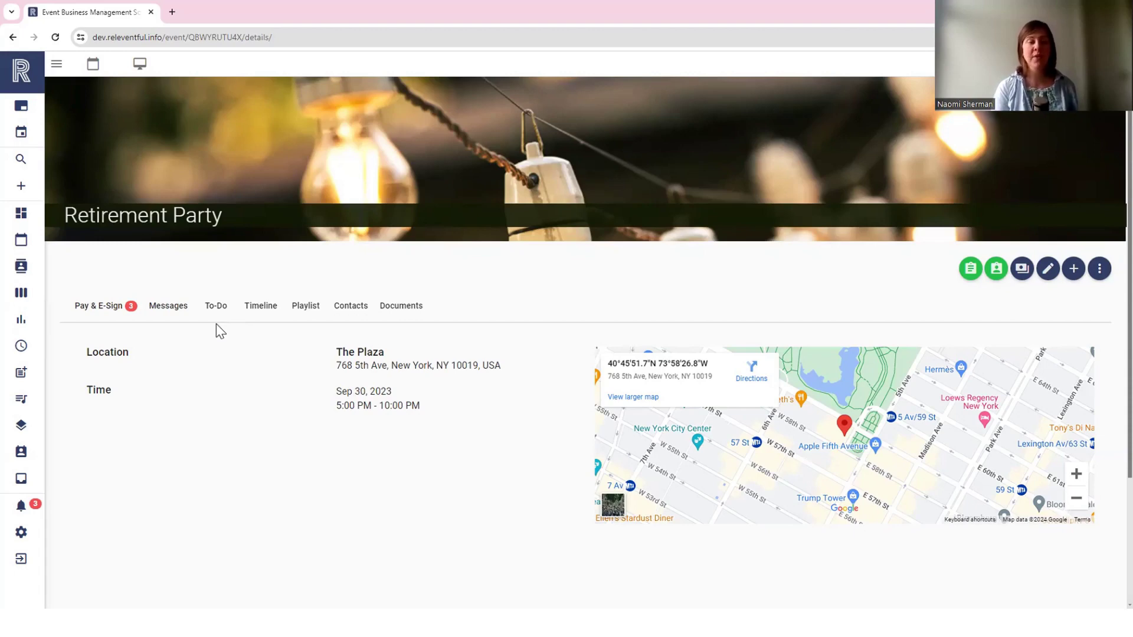
click(214, 306)
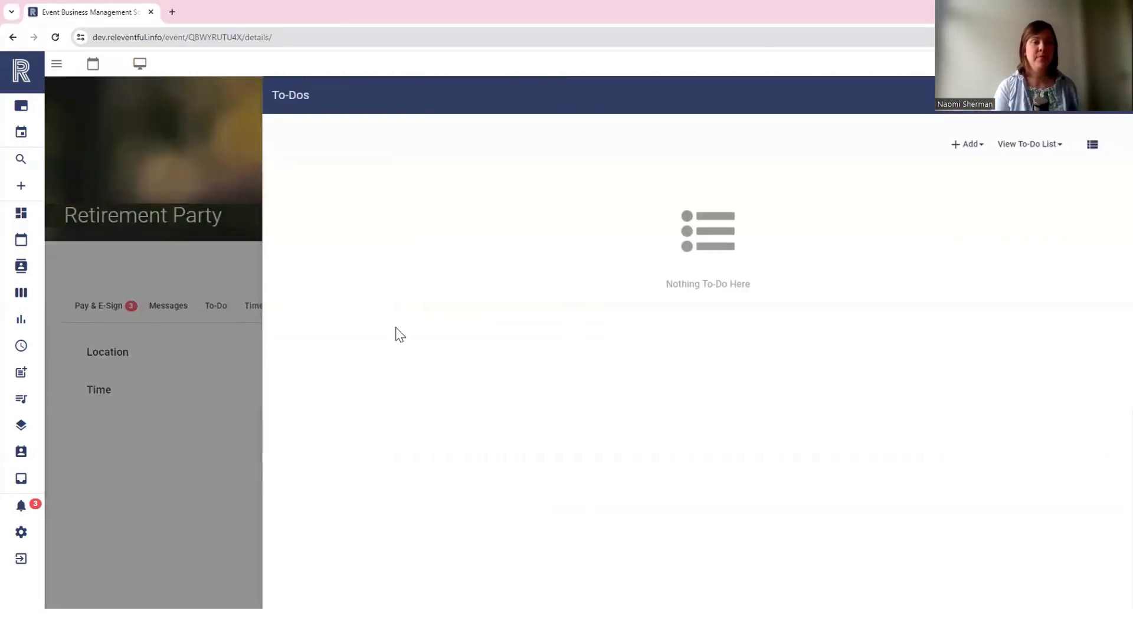
click(986, 149)
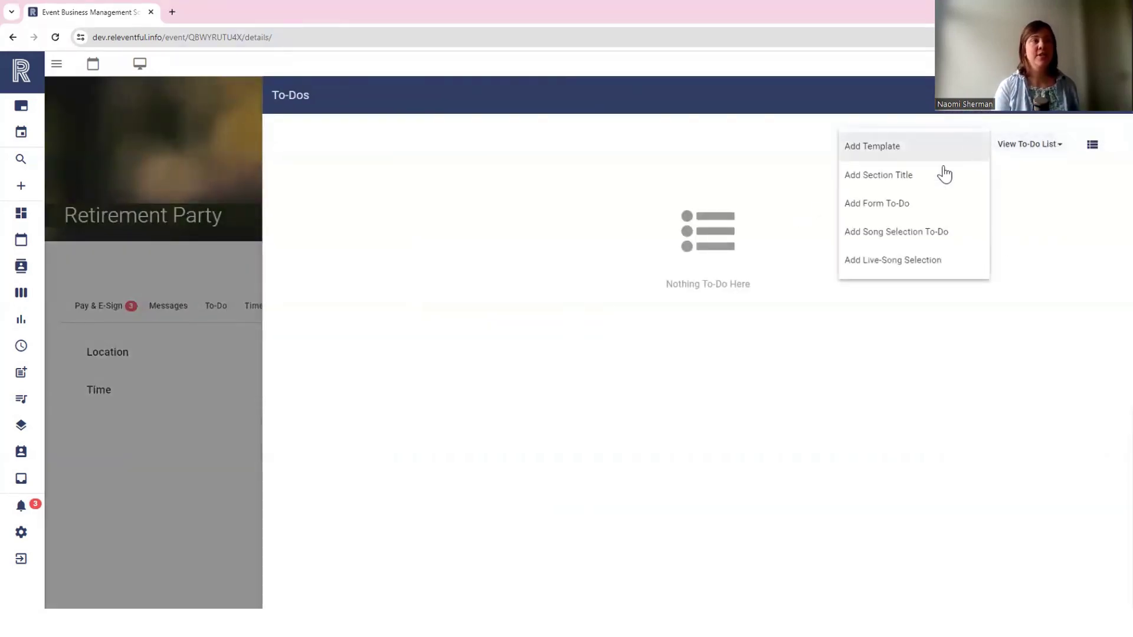
click(923, 207)
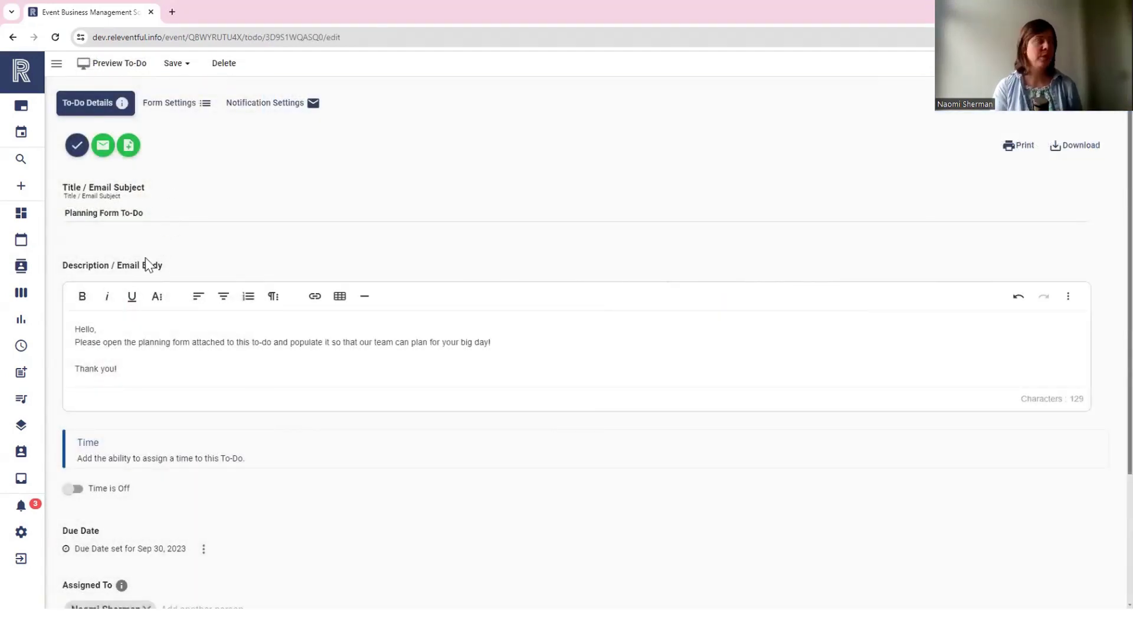
Load the Event Info Form template into the planning to-do's form settings.
scroll(152, 263, down, 3)
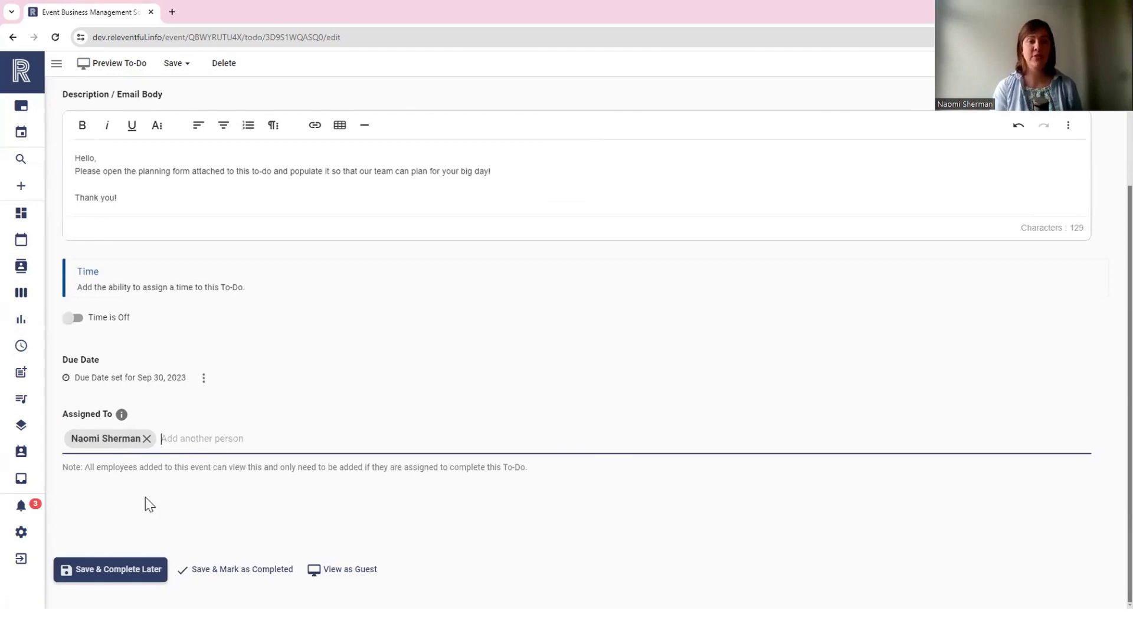
scroll(150, 505, up, 1)
scroll(149, 505, up, 3)
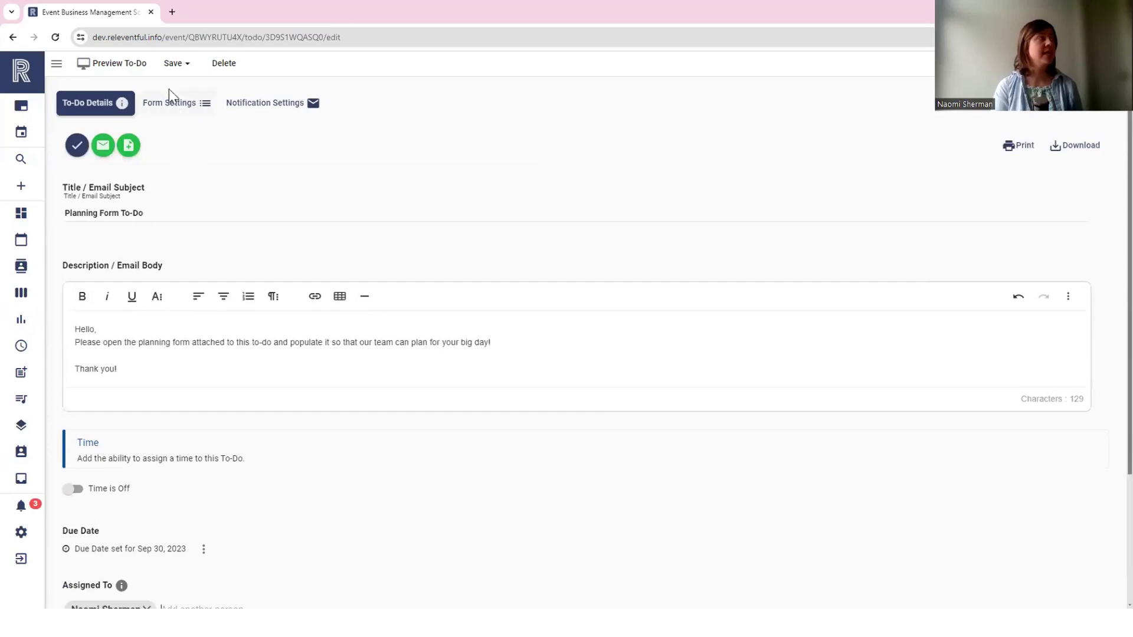
click(172, 112)
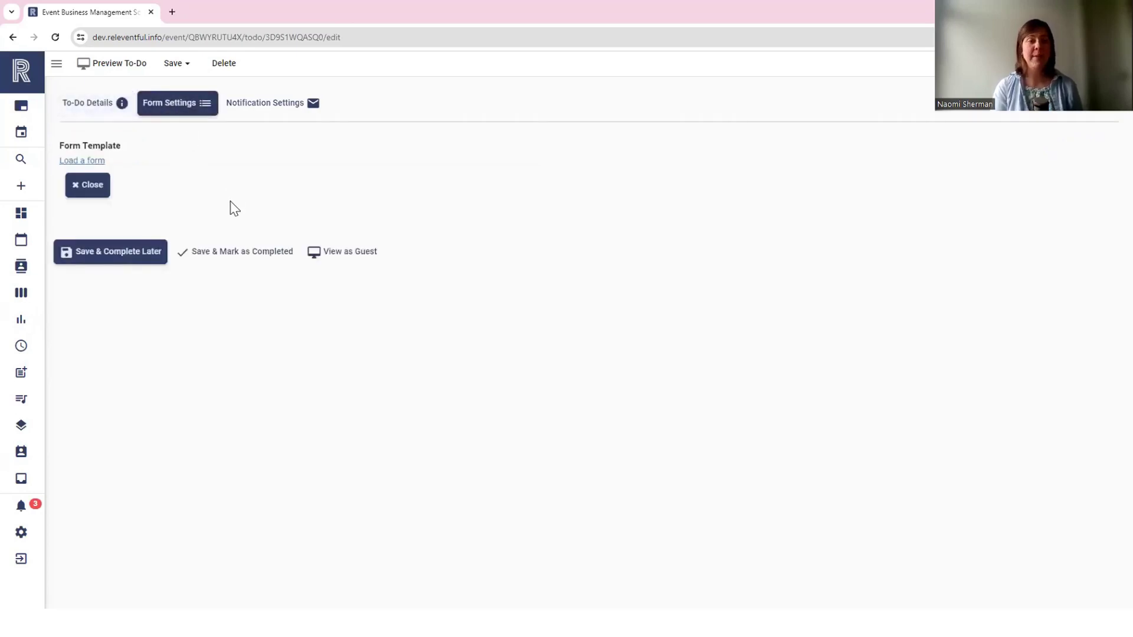
click(80, 161)
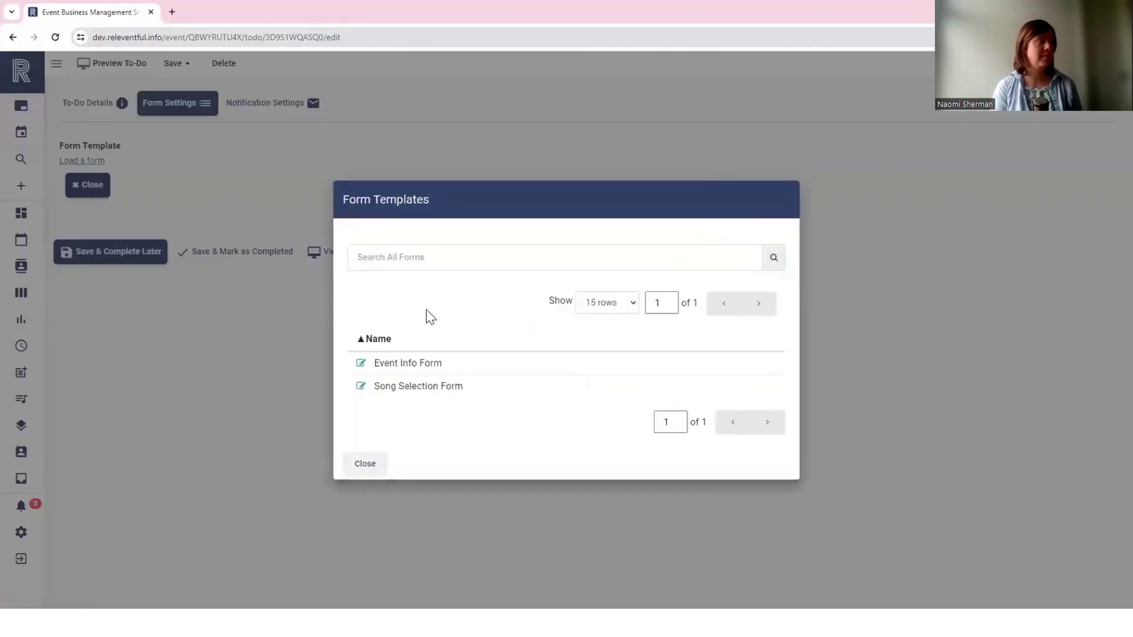
click(497, 372)
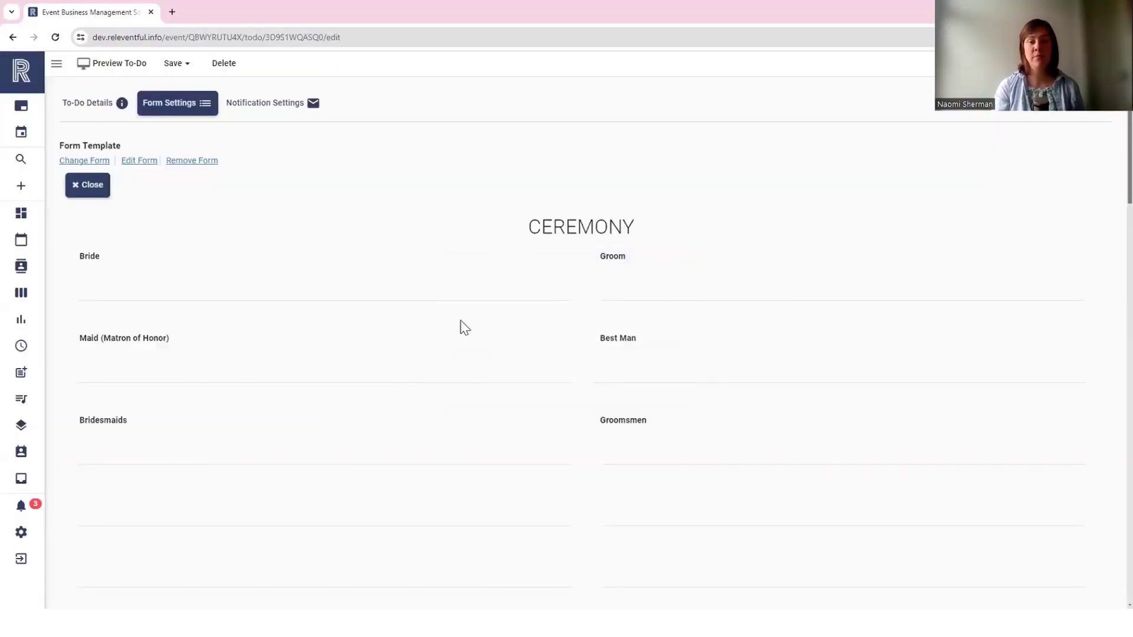
scroll(460, 334, down, 2)
scroll(455, 334, up, 2)
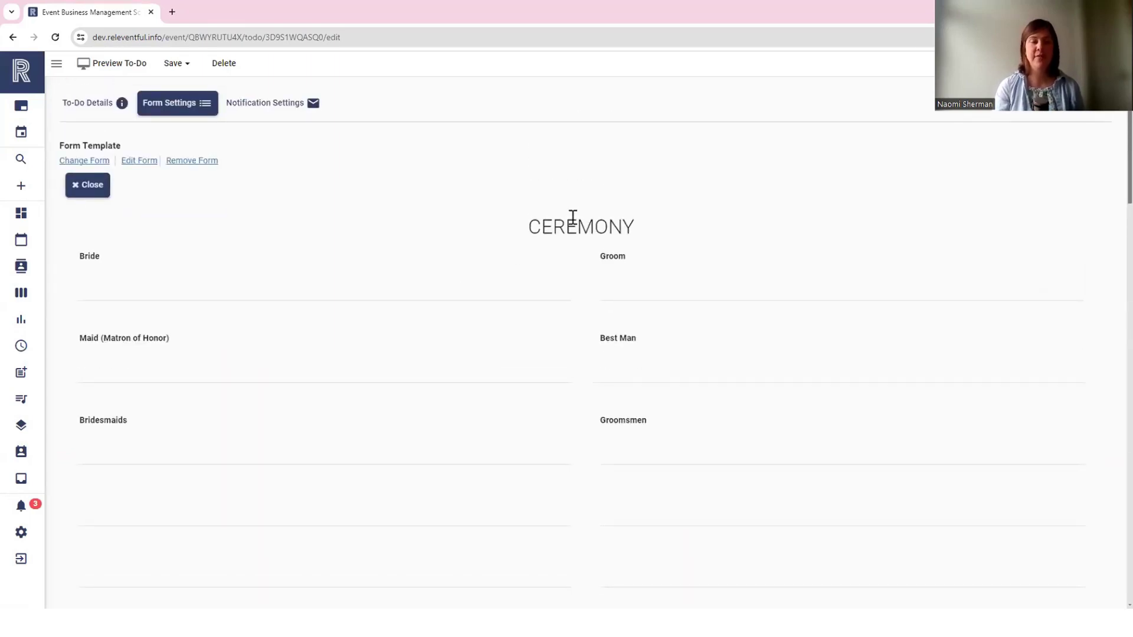
Preview the planning to-do and look through the questions of its attached form.
click(88, 103)
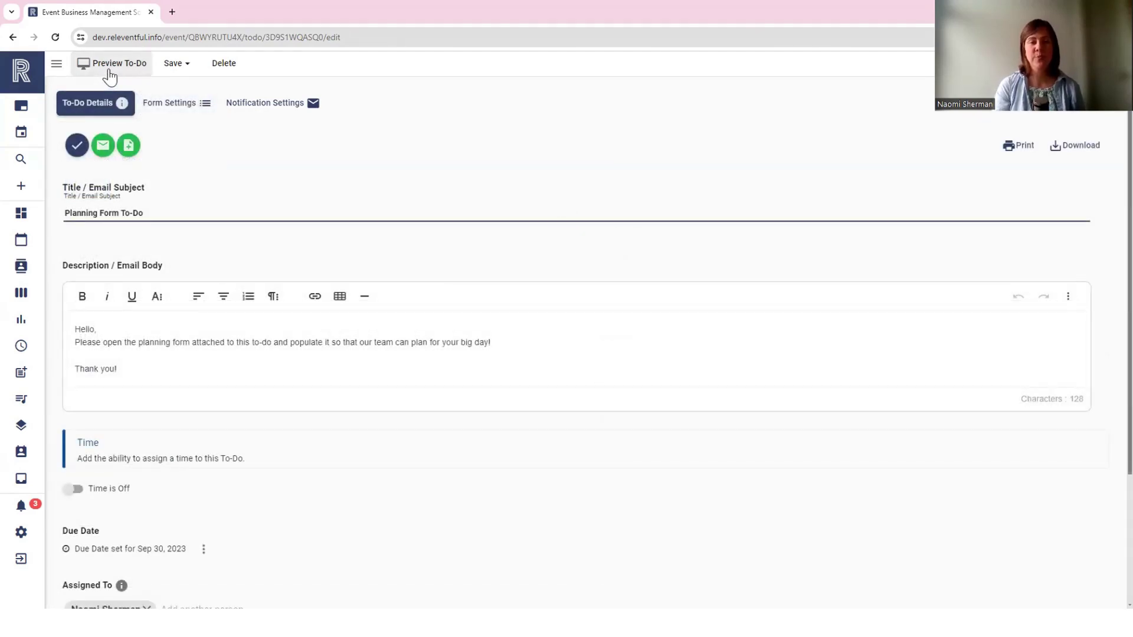
click(107, 71)
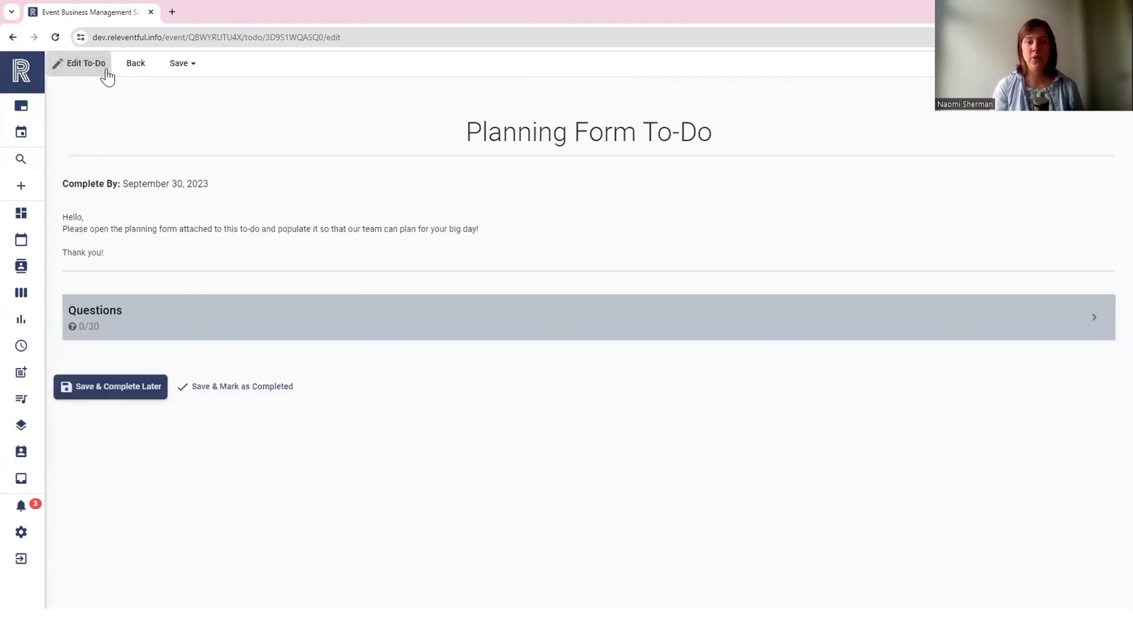
click(308, 333)
scroll(626, 314, down, 2)
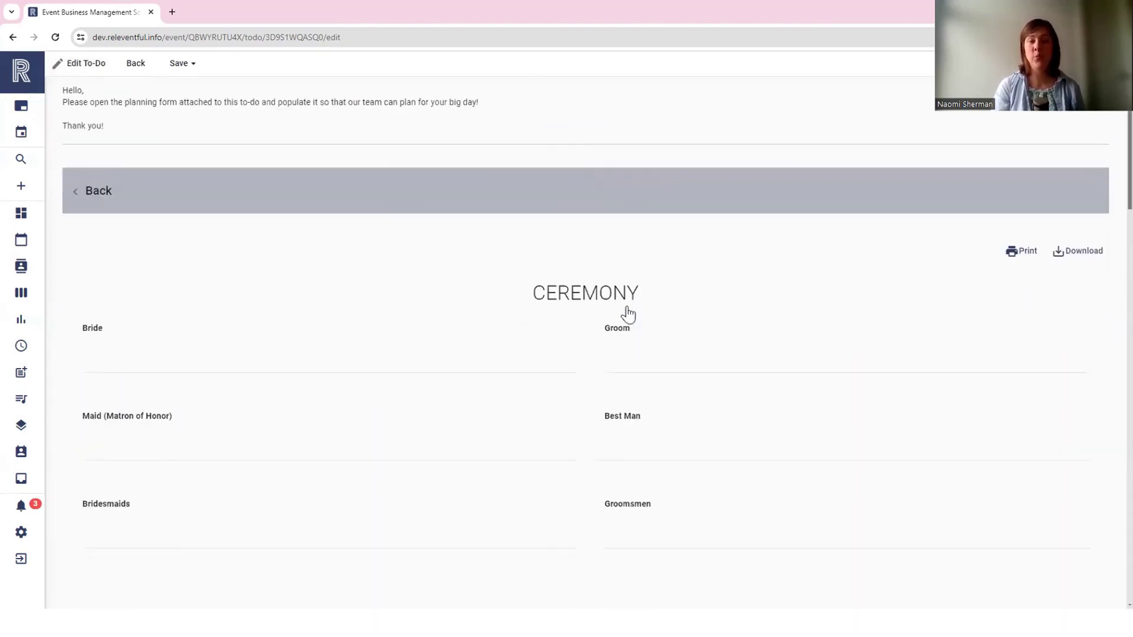
scroll(627, 314, down, 5)
scroll(628, 314, up, 7)
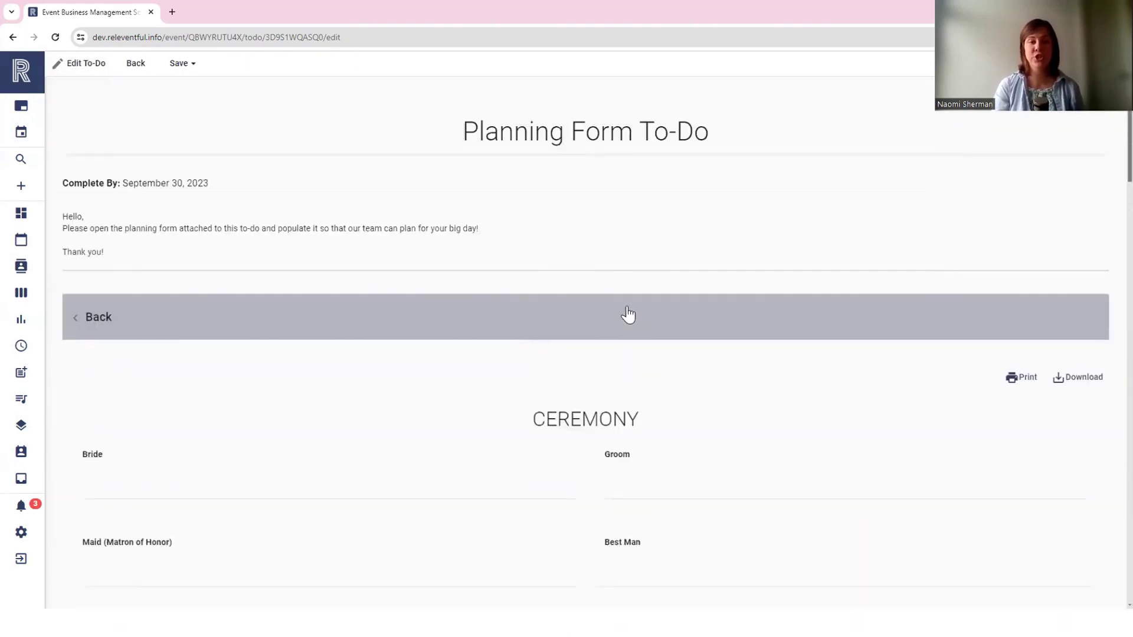